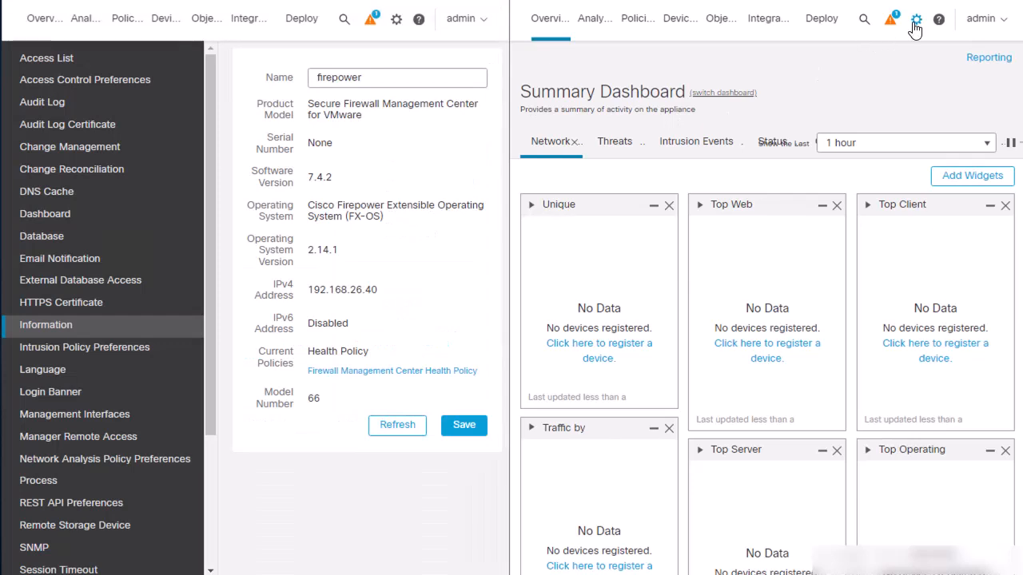
- Show the 192.168.26.41 center's Information page (version 7.4.2), then open the first center's system settings
click(917, 18)
click(752, 57)
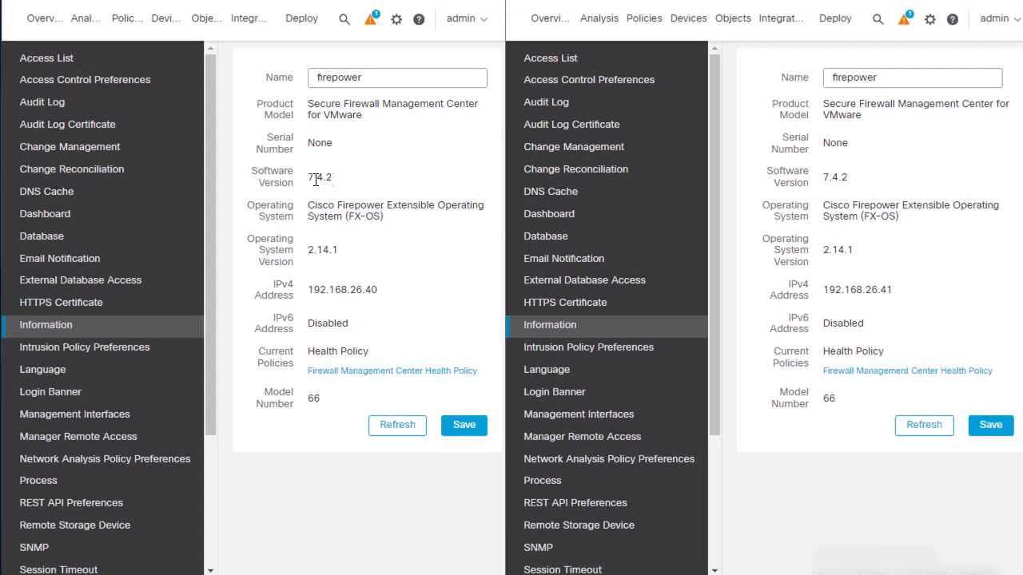
click(399, 24)
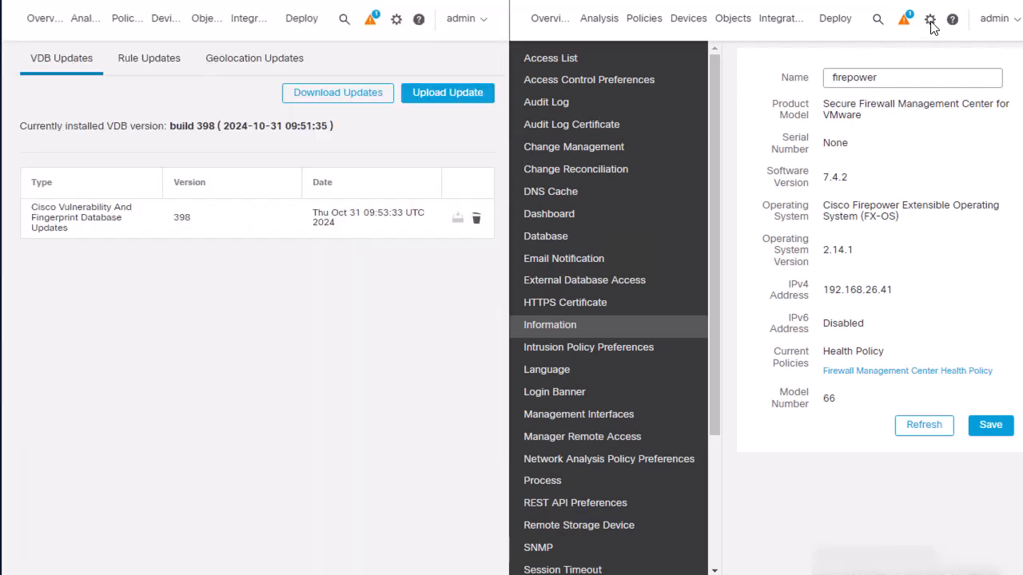
click(929, 18)
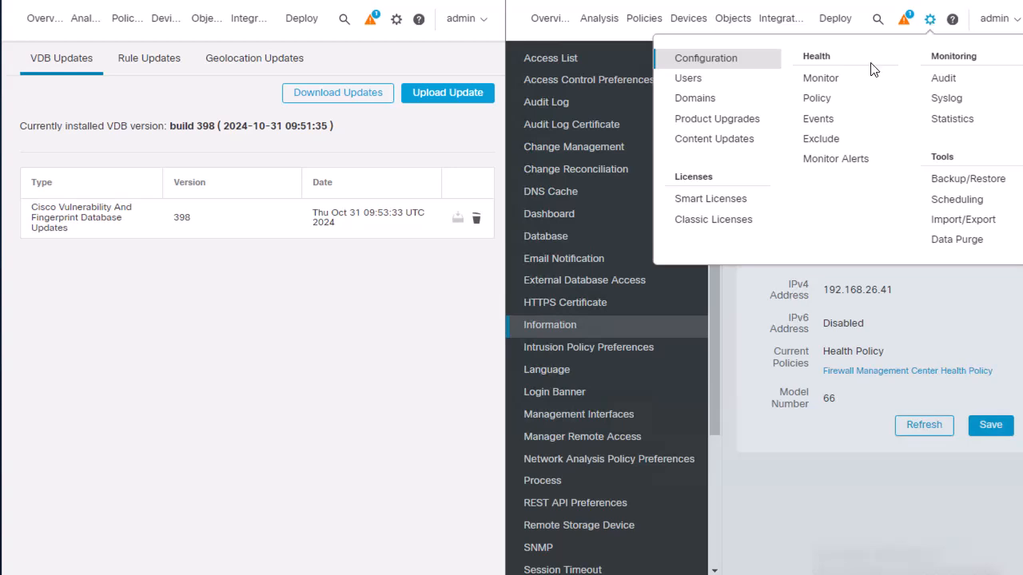
click(736, 140)
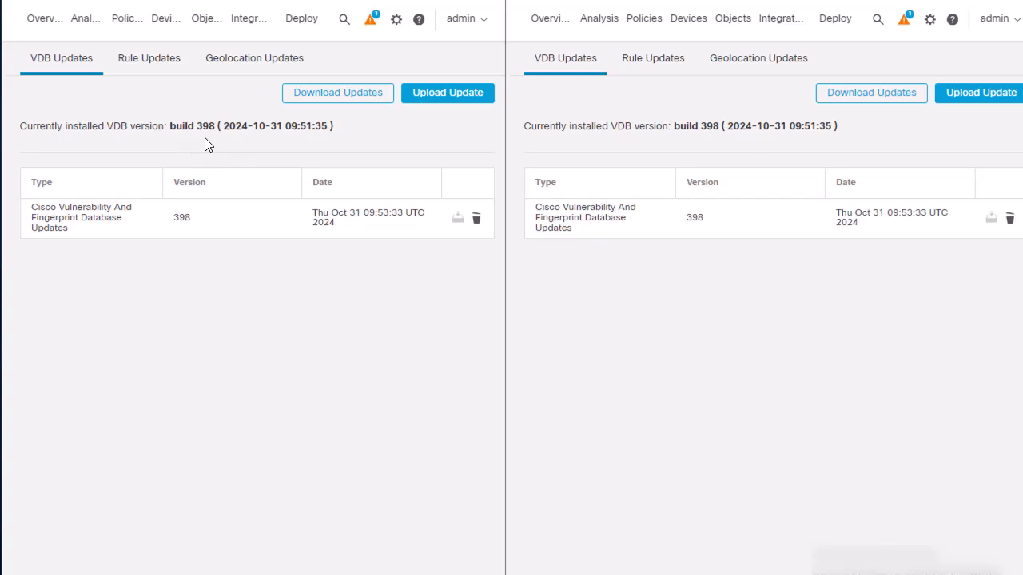
click(158, 69)
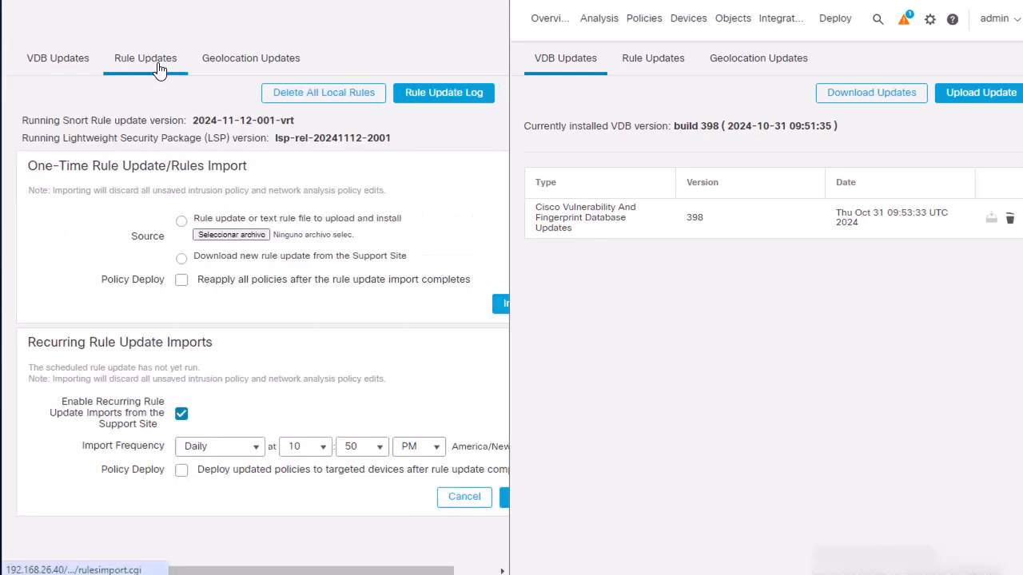
click(641, 64)
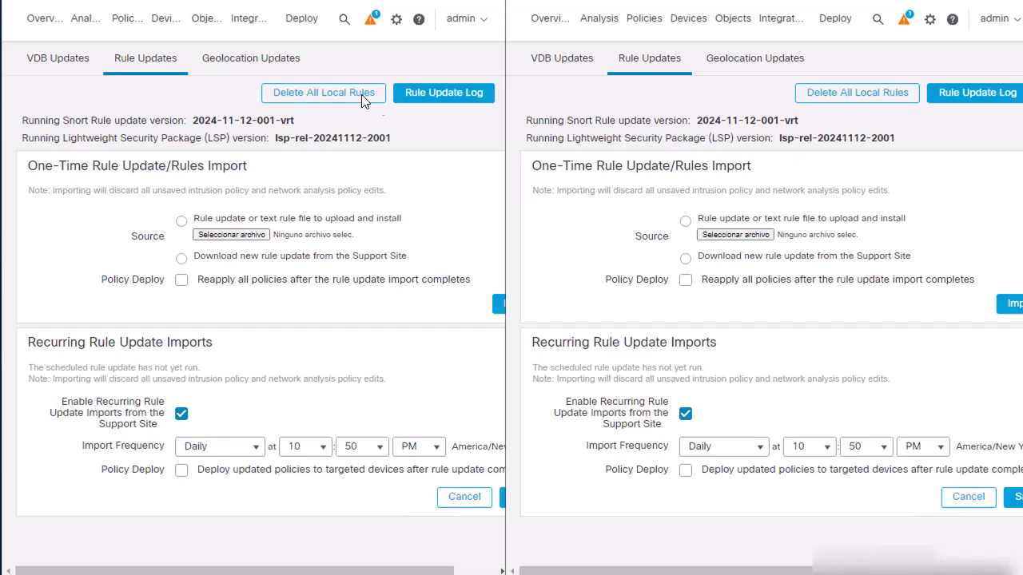
- Go to Other Integrations > High Availability on both centers, each showing Standalone
click(250, 24)
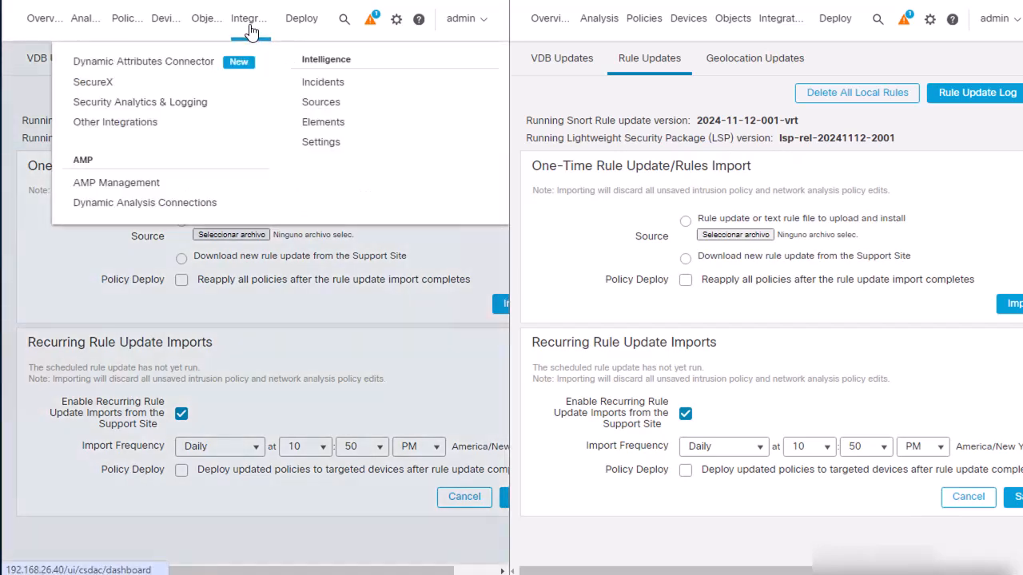
click(160, 123)
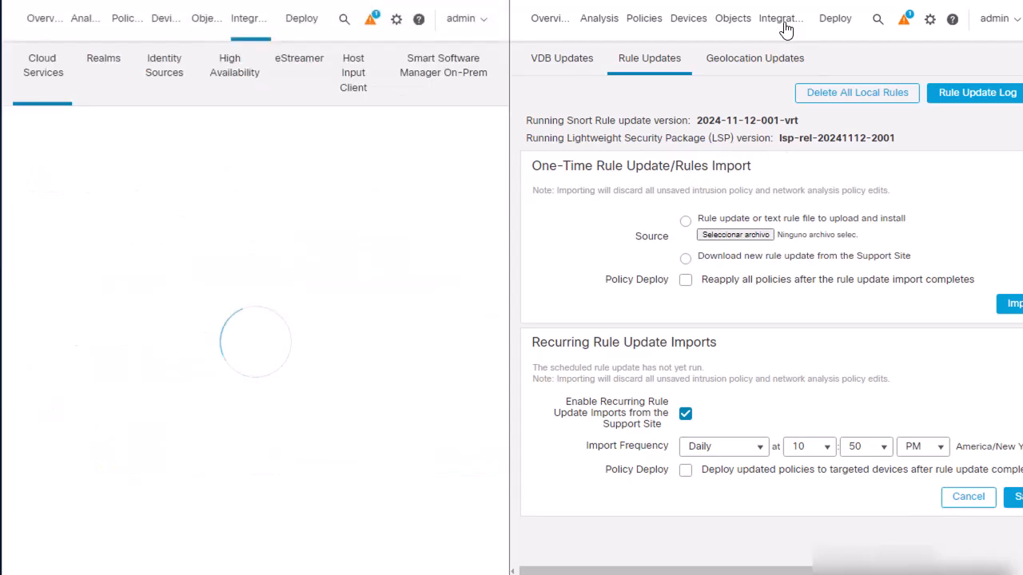
click(784, 24)
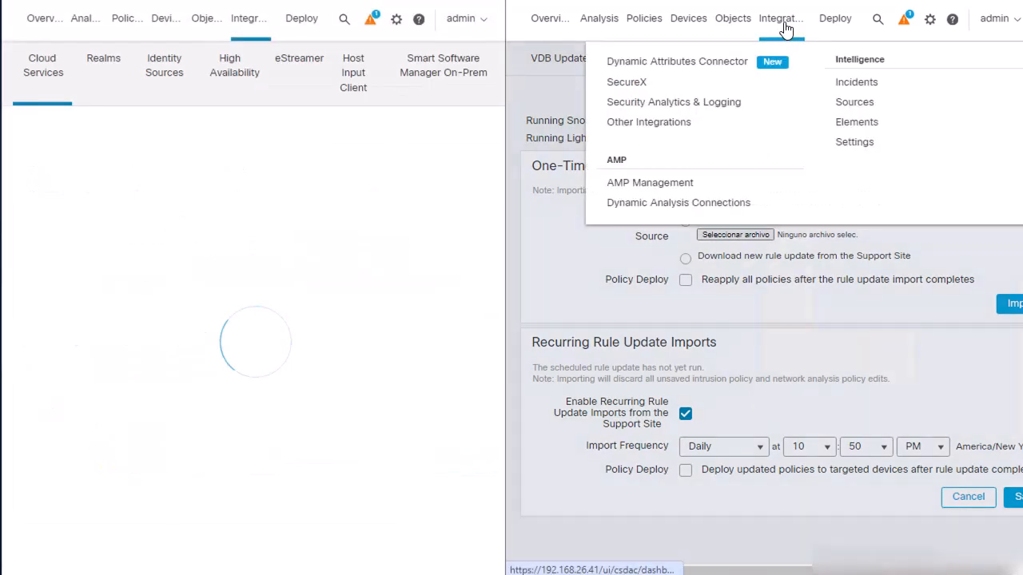
click(700, 122)
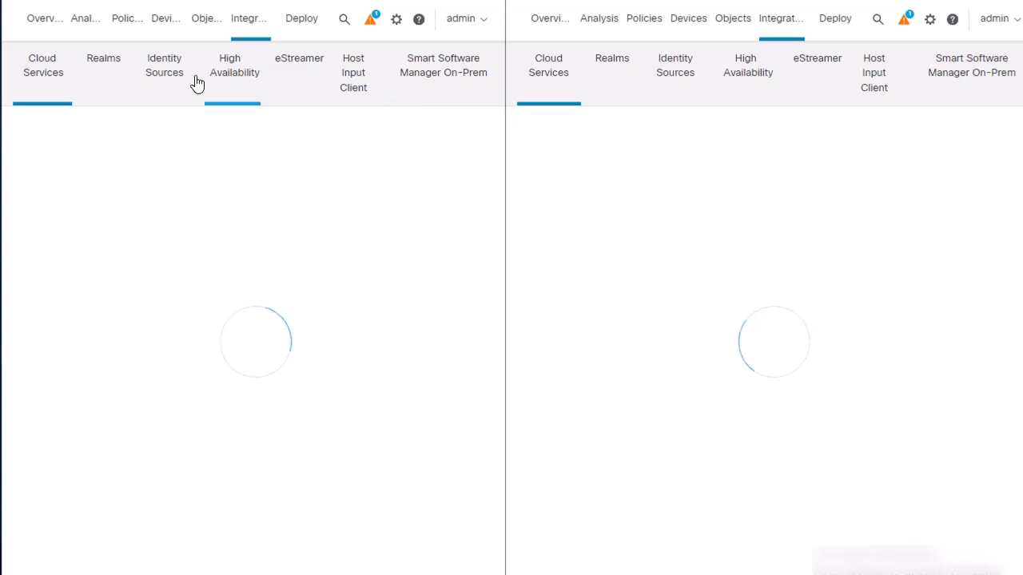
click(224, 76)
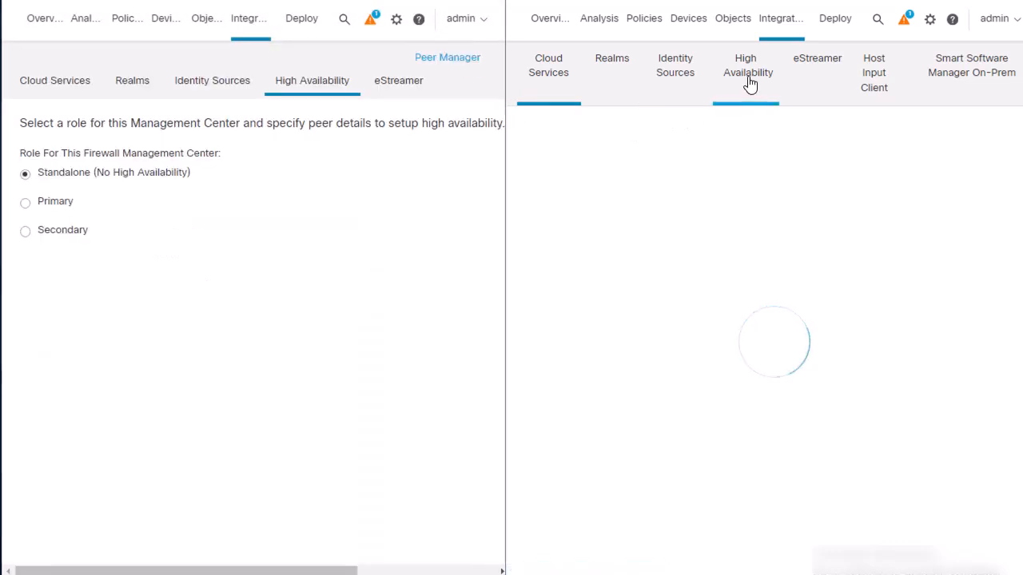
click(748, 76)
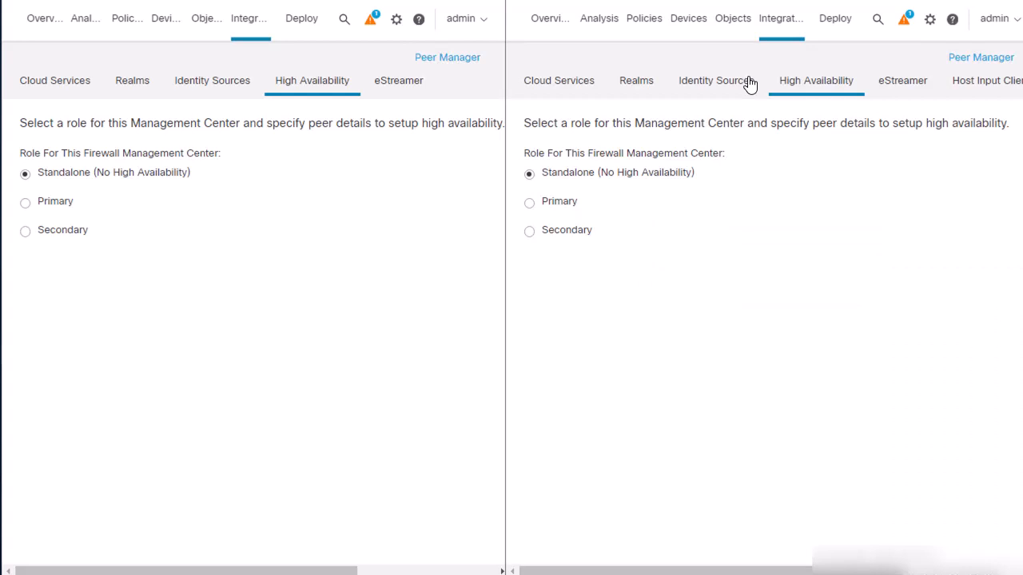
- Make the 192.168.26.41 center Secondary with primary host 192.168.26.40 and enter the registration key
click(568, 238)
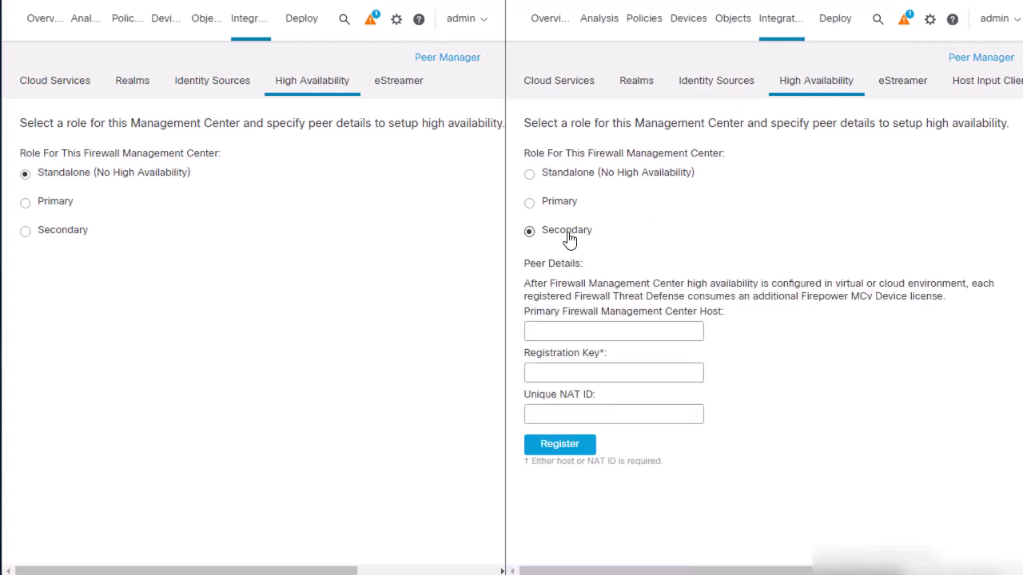
click(591, 332)
text(192.16)
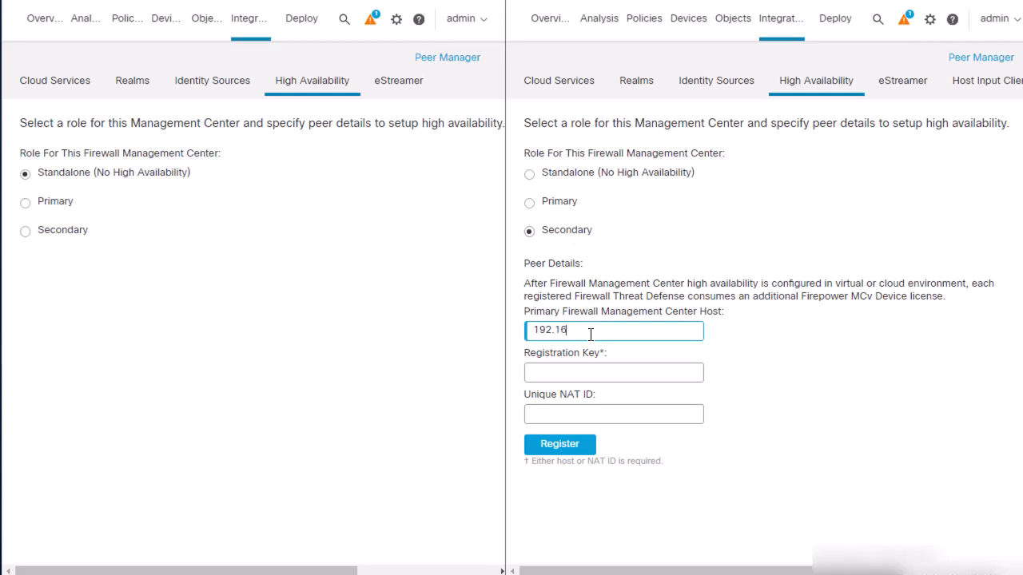
text(8.26.40)
click(578, 372)
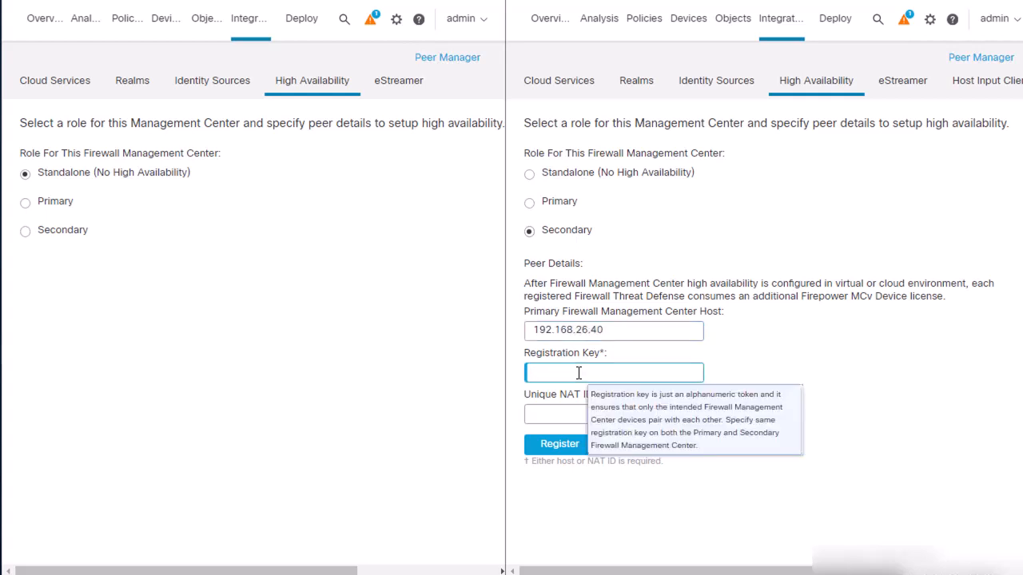
text(cisco123)
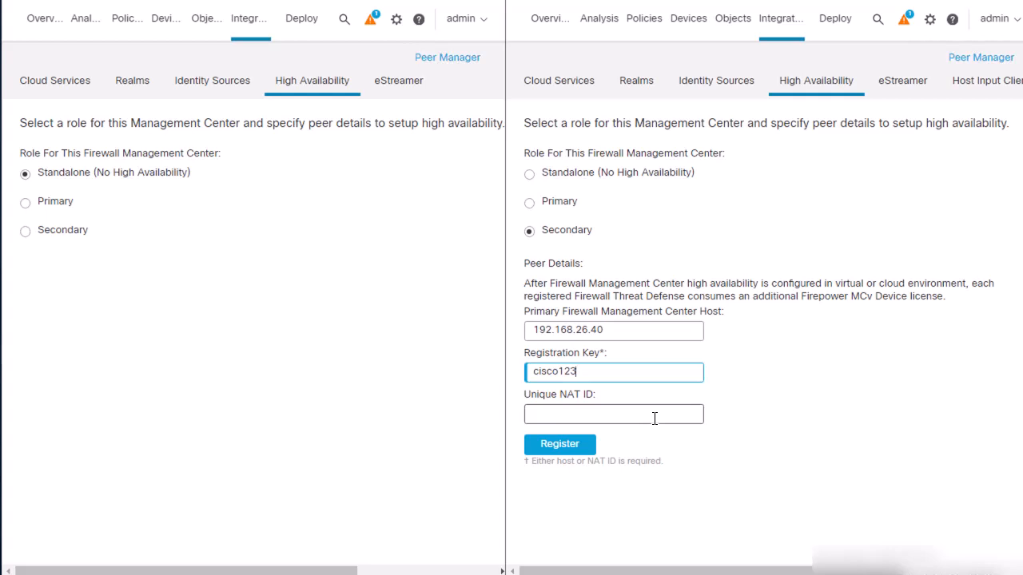
- Register primary peer 192.168.26.40 from the secondary, accepting both warnings, leaving it Pending Registration
click(569, 447)
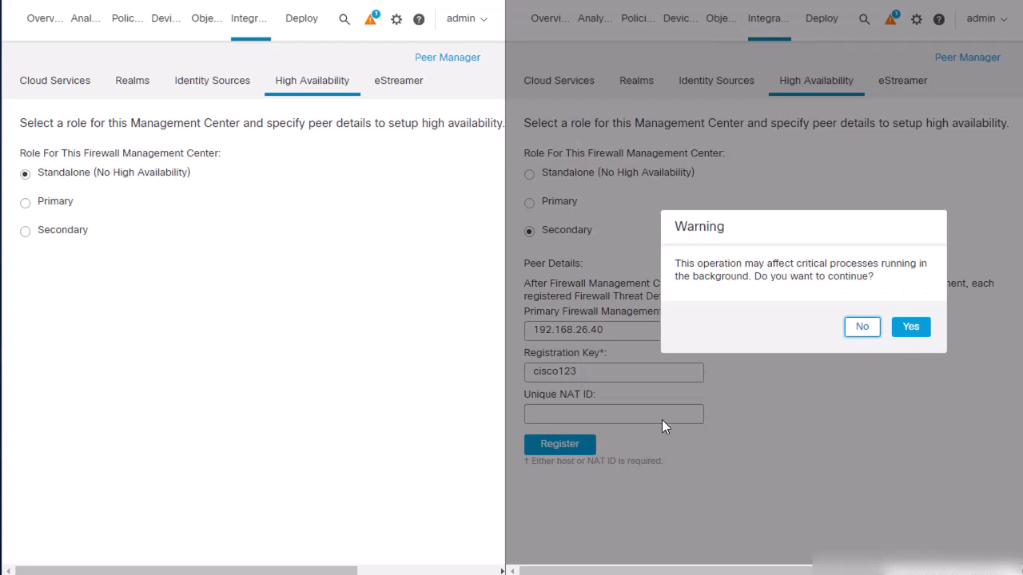
click(911, 327)
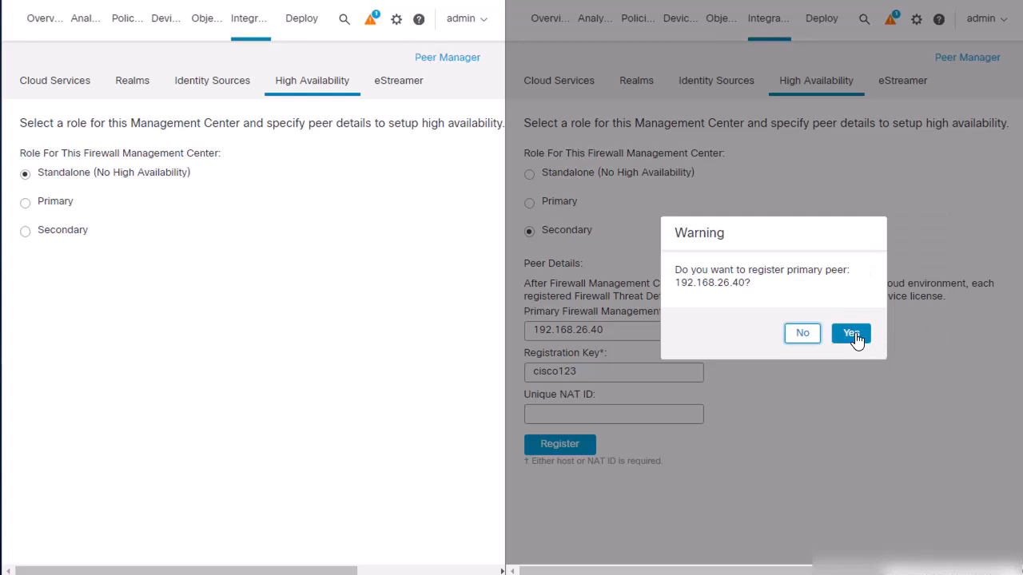
click(852, 334)
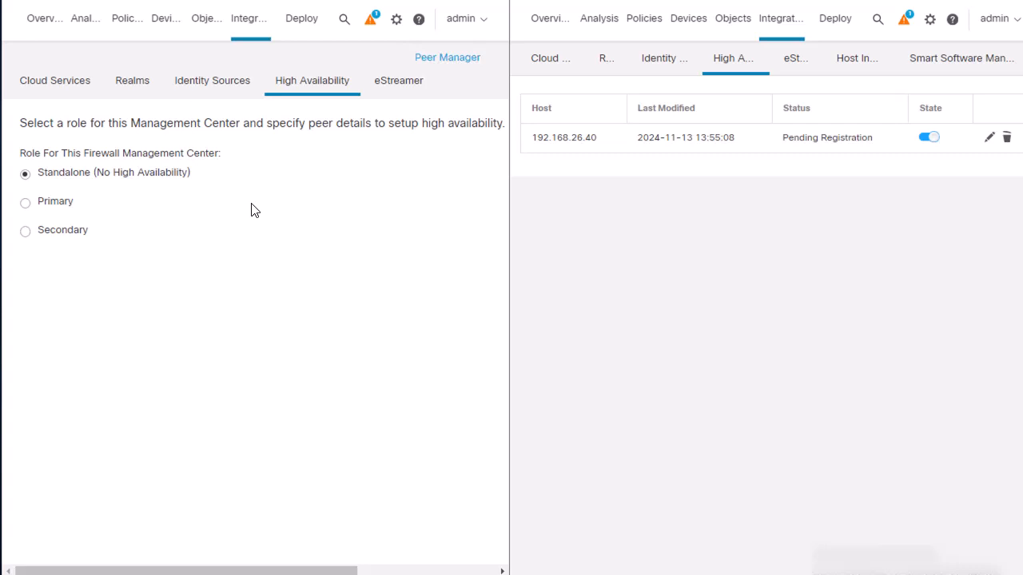
- Make the 192.168.26.40 center Primary with secondary host 192.168.26.41 and the same registration key
click(62, 211)
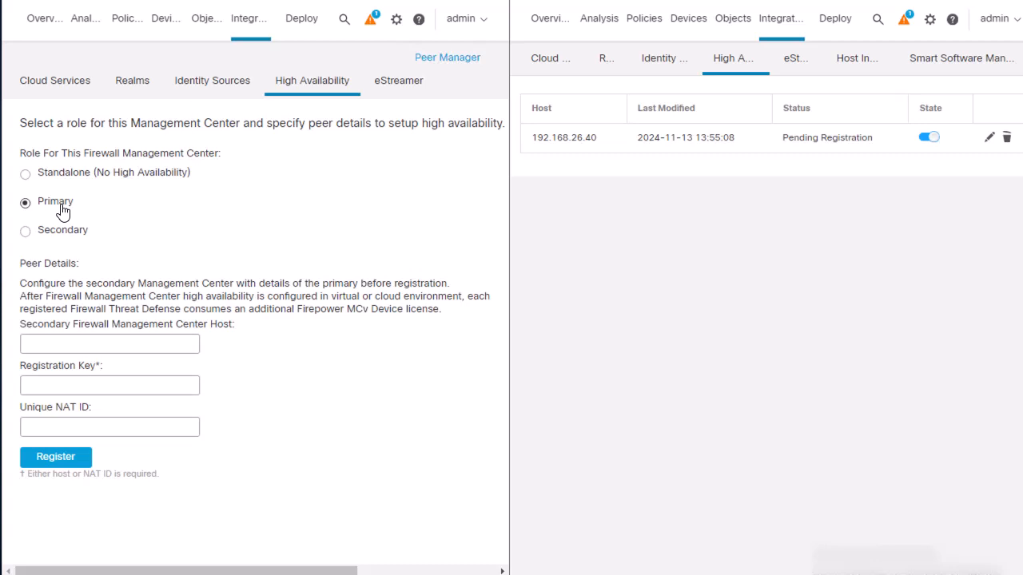
click(64, 345)
text(1)
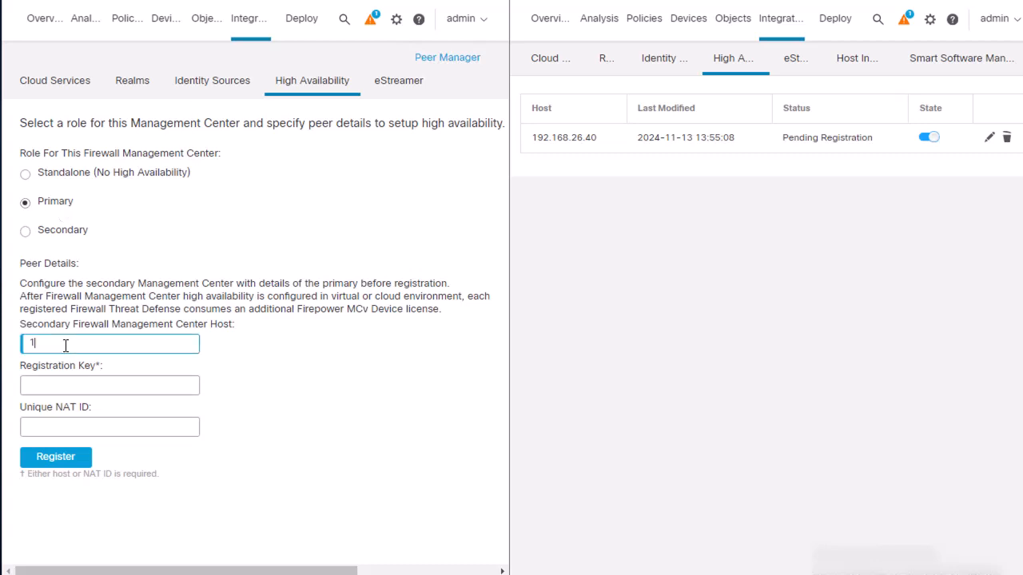
text(92.168.26.41)
click(67, 383)
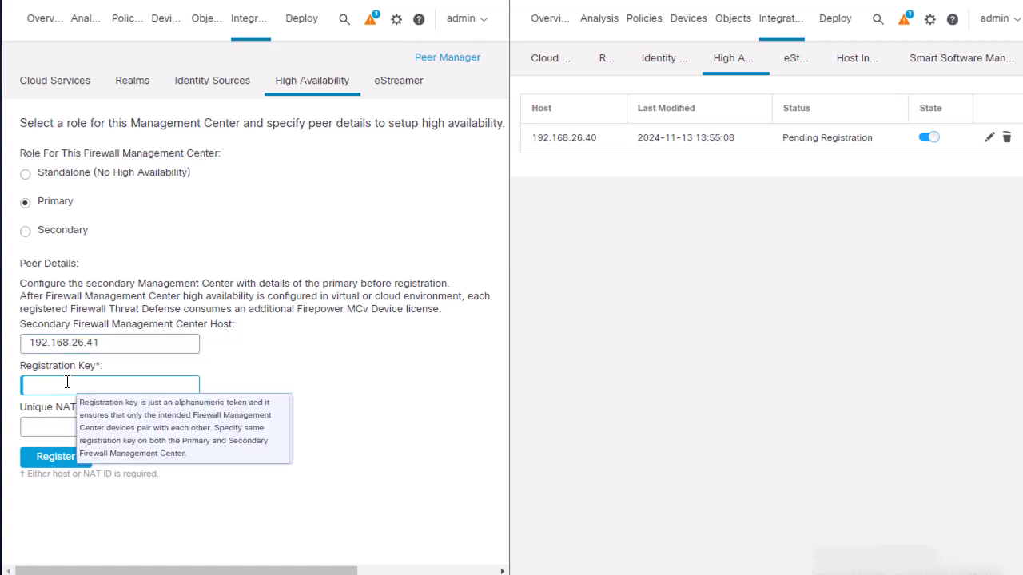
text(cisco123)
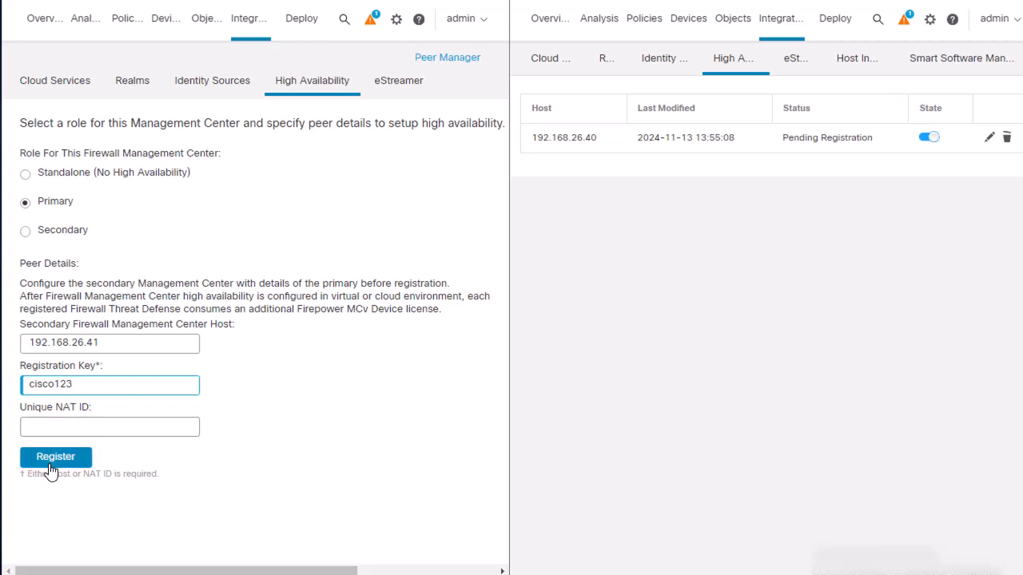
- Register secondary peer 192.168.26.41 from the primary, accept the warnings, and refresh the status to confirm Healthy
click(52, 466)
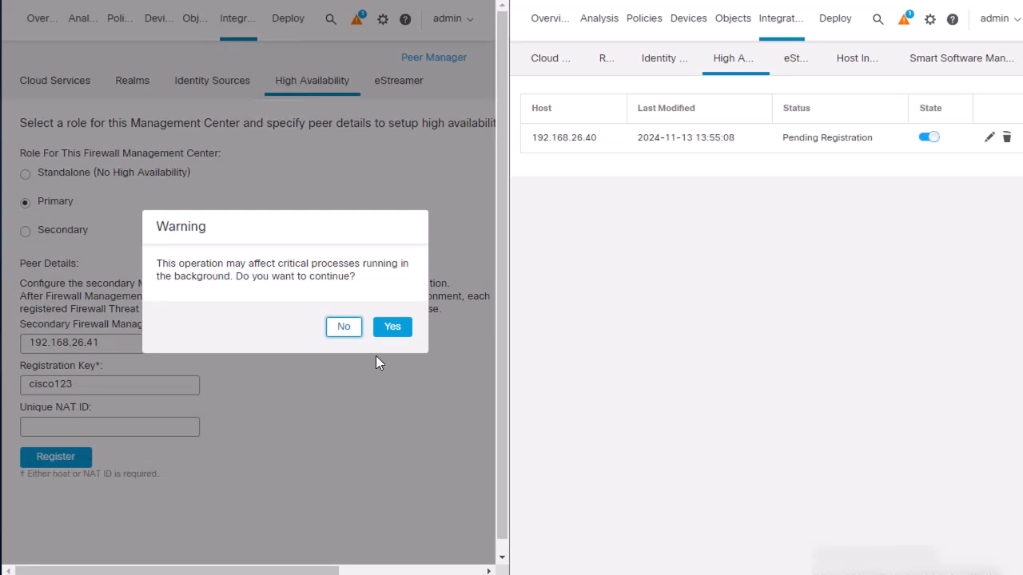
click(394, 328)
click(394, 328)
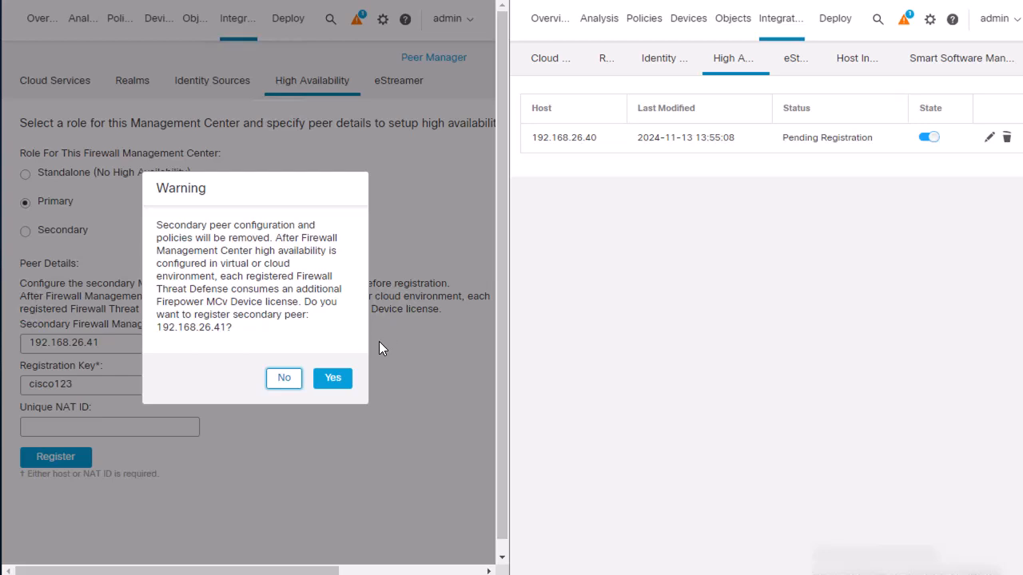
click(334, 384)
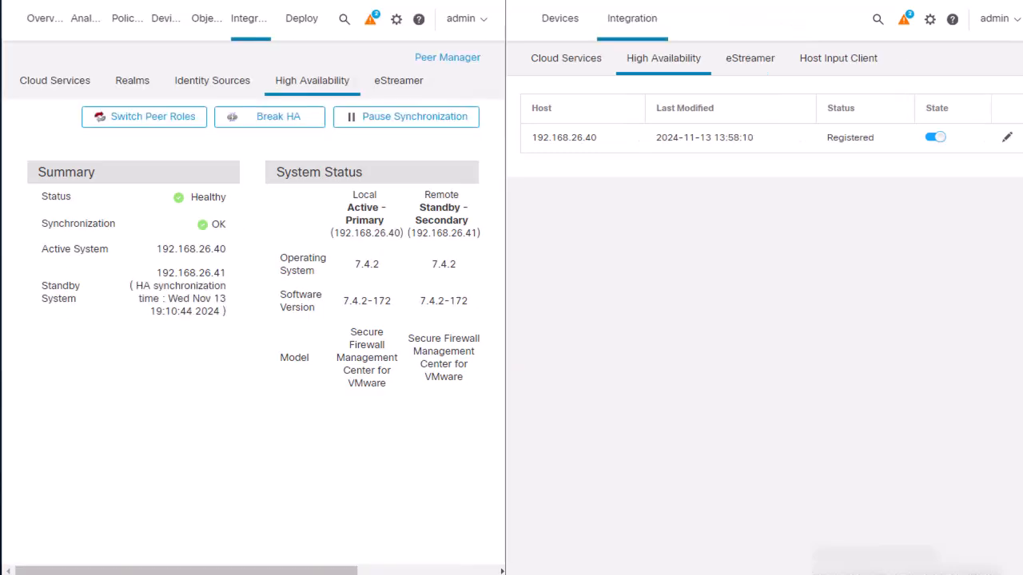
click(635, 62)
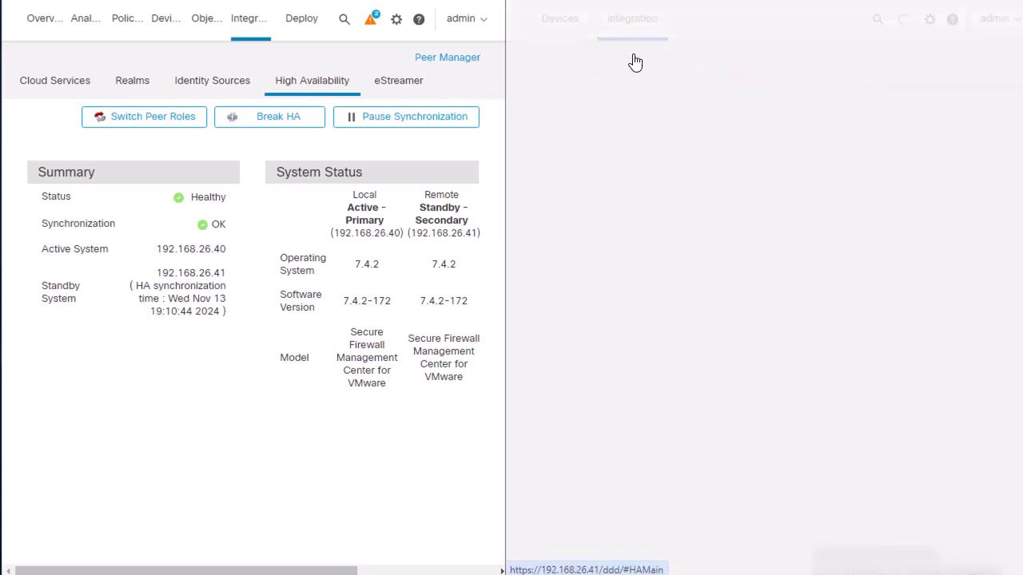